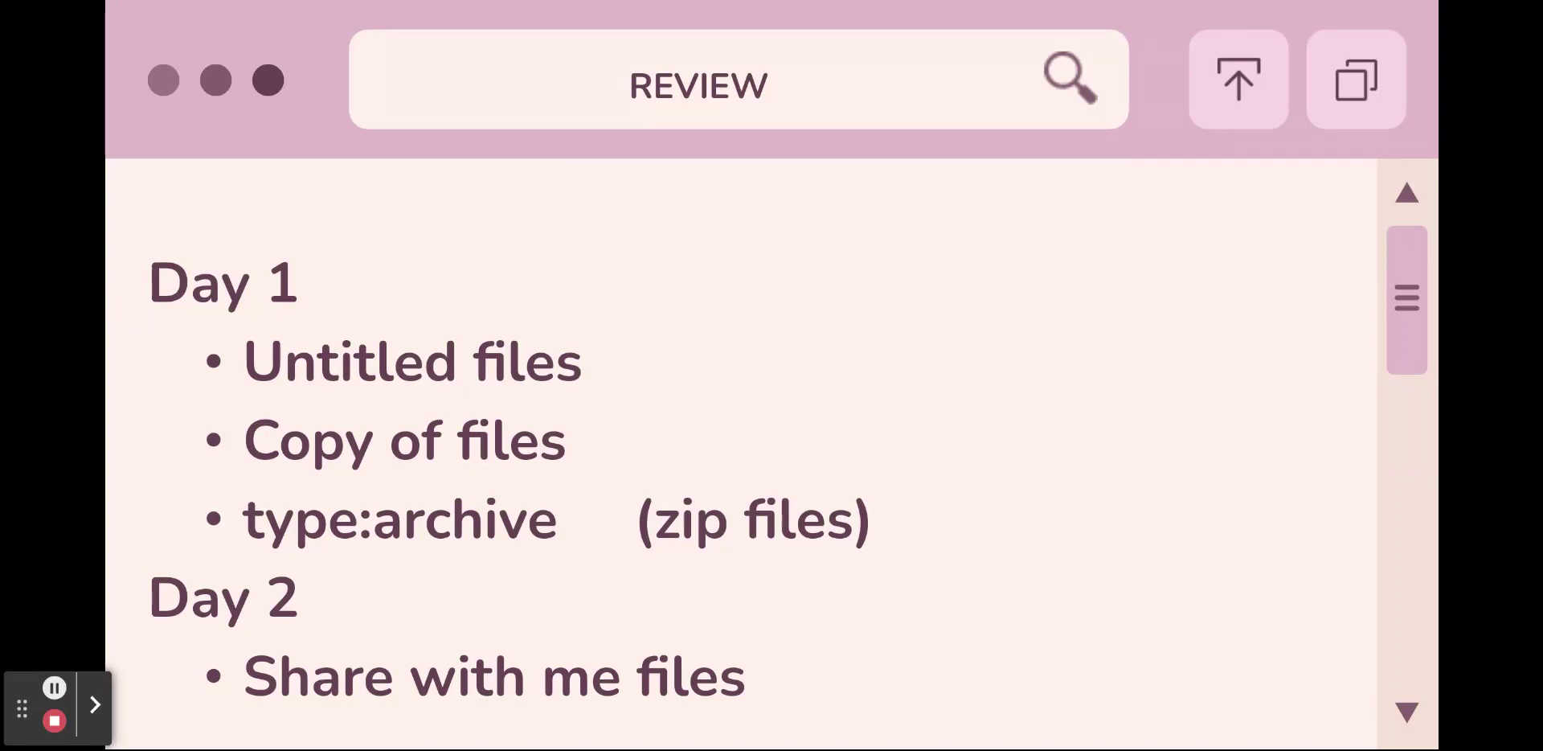
pyautogui.click(1147, 613)
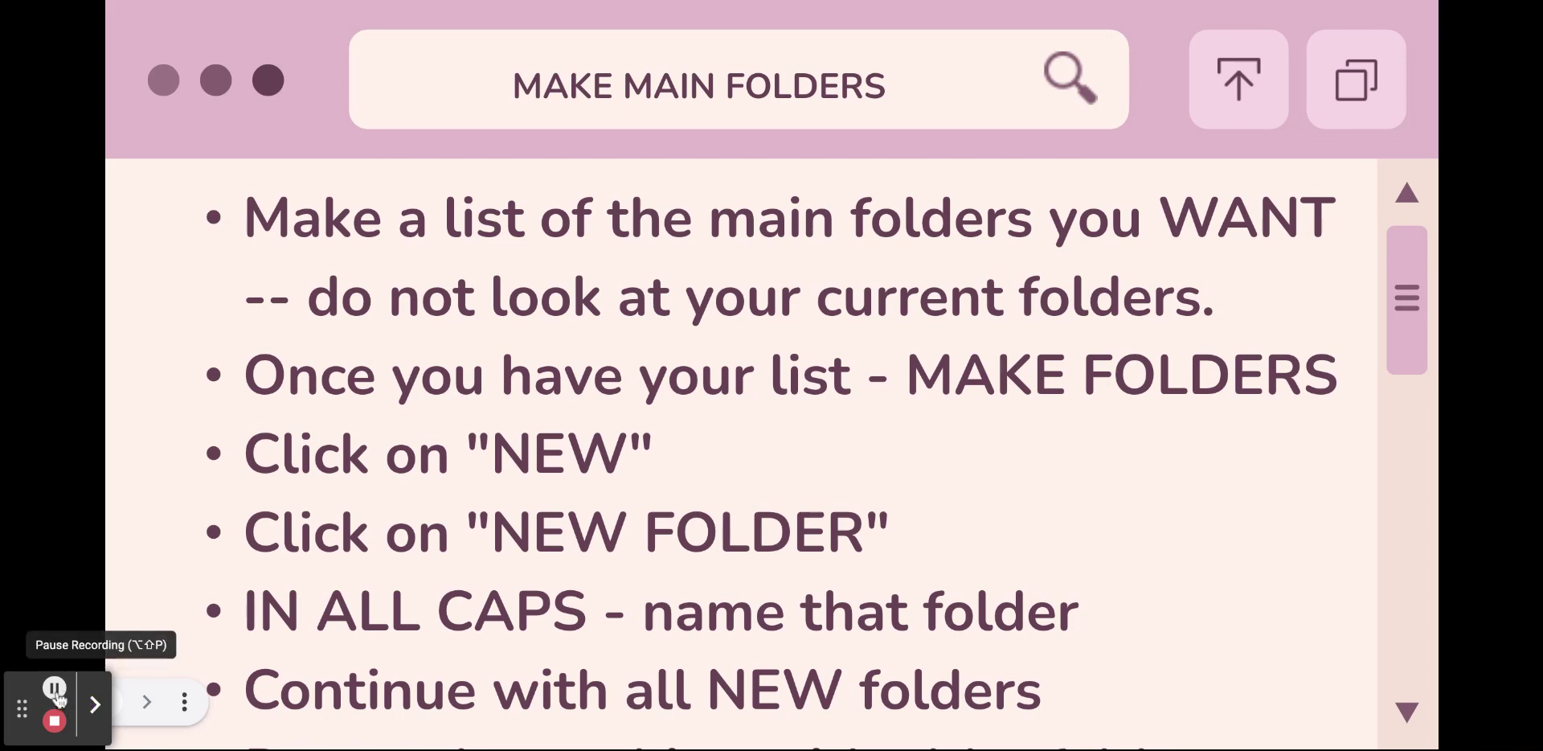
pyautogui.click(55, 689)
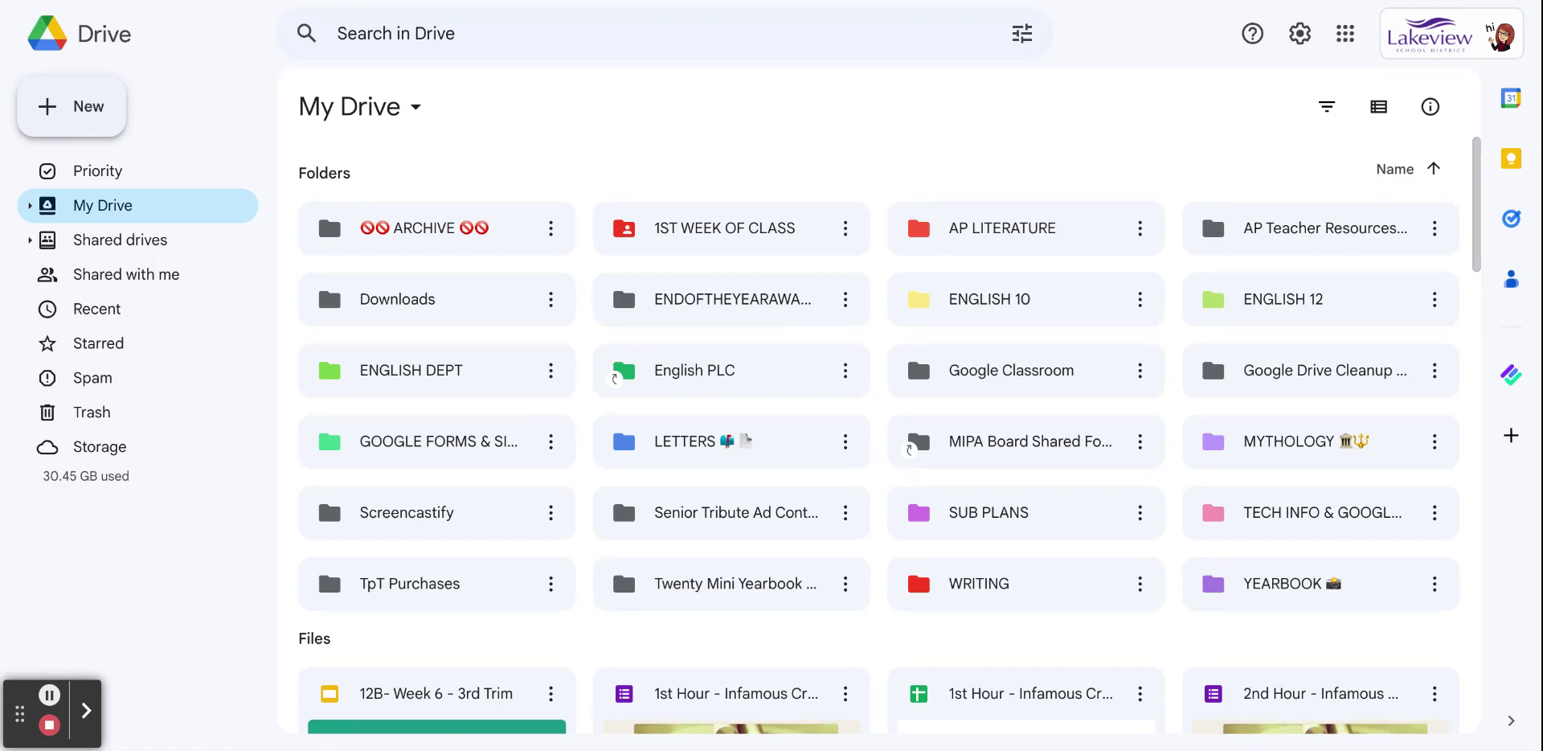
# Create a new folder named PROFESSIONAL DEVELOPMENT 23-24 in My Drive
pyautogui.click(69, 104)
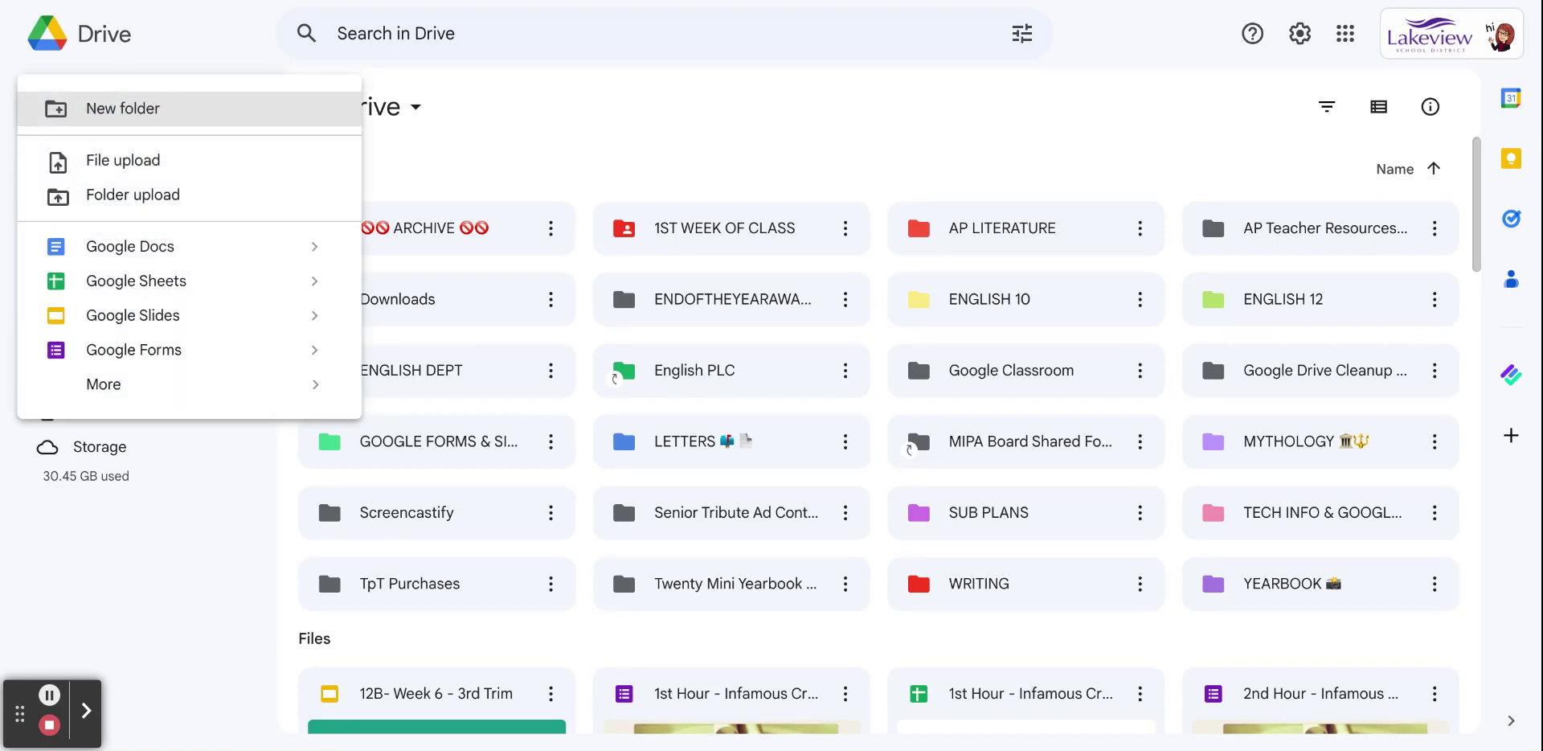
pyautogui.click(104, 108)
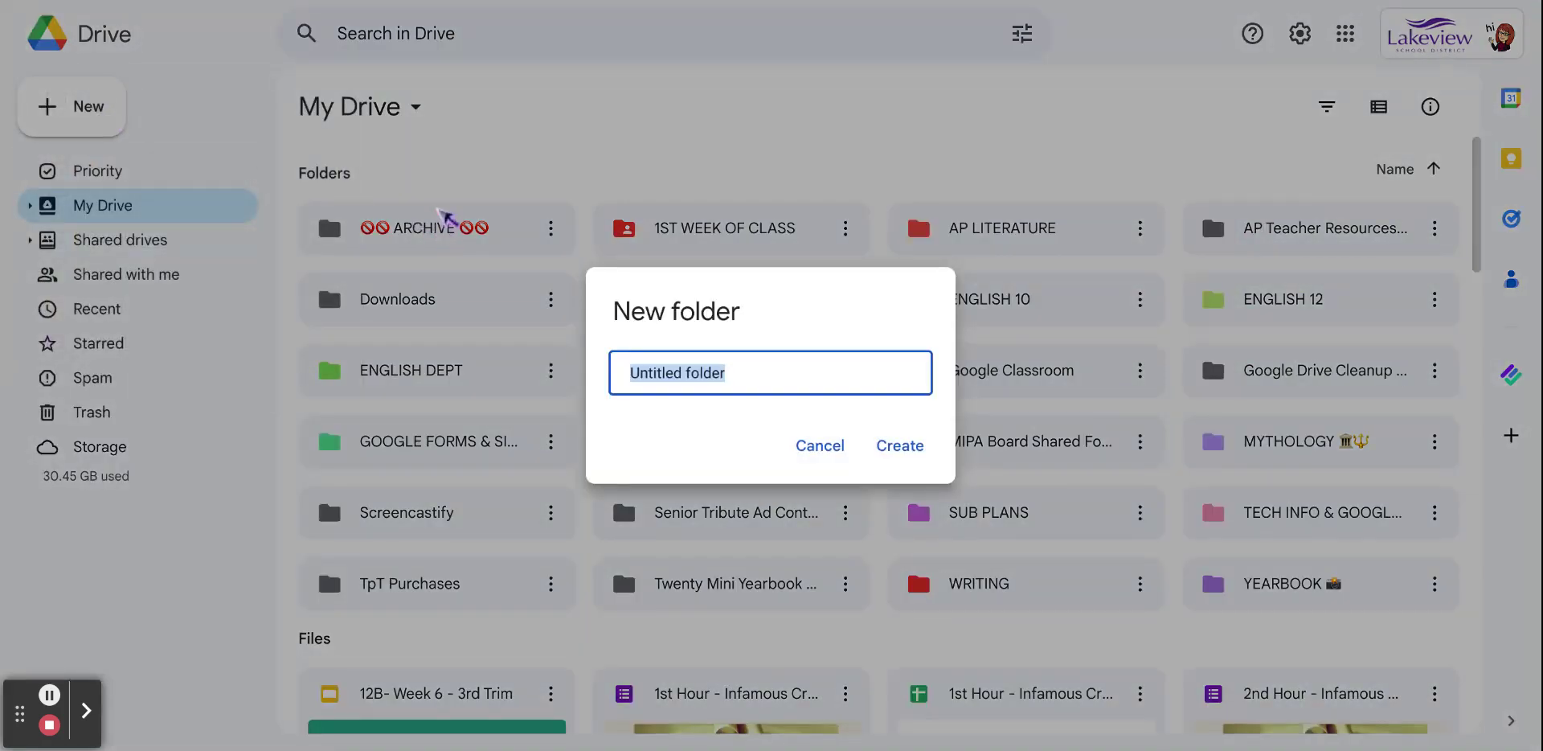
pyautogui.write('PROFESSIONAL ')
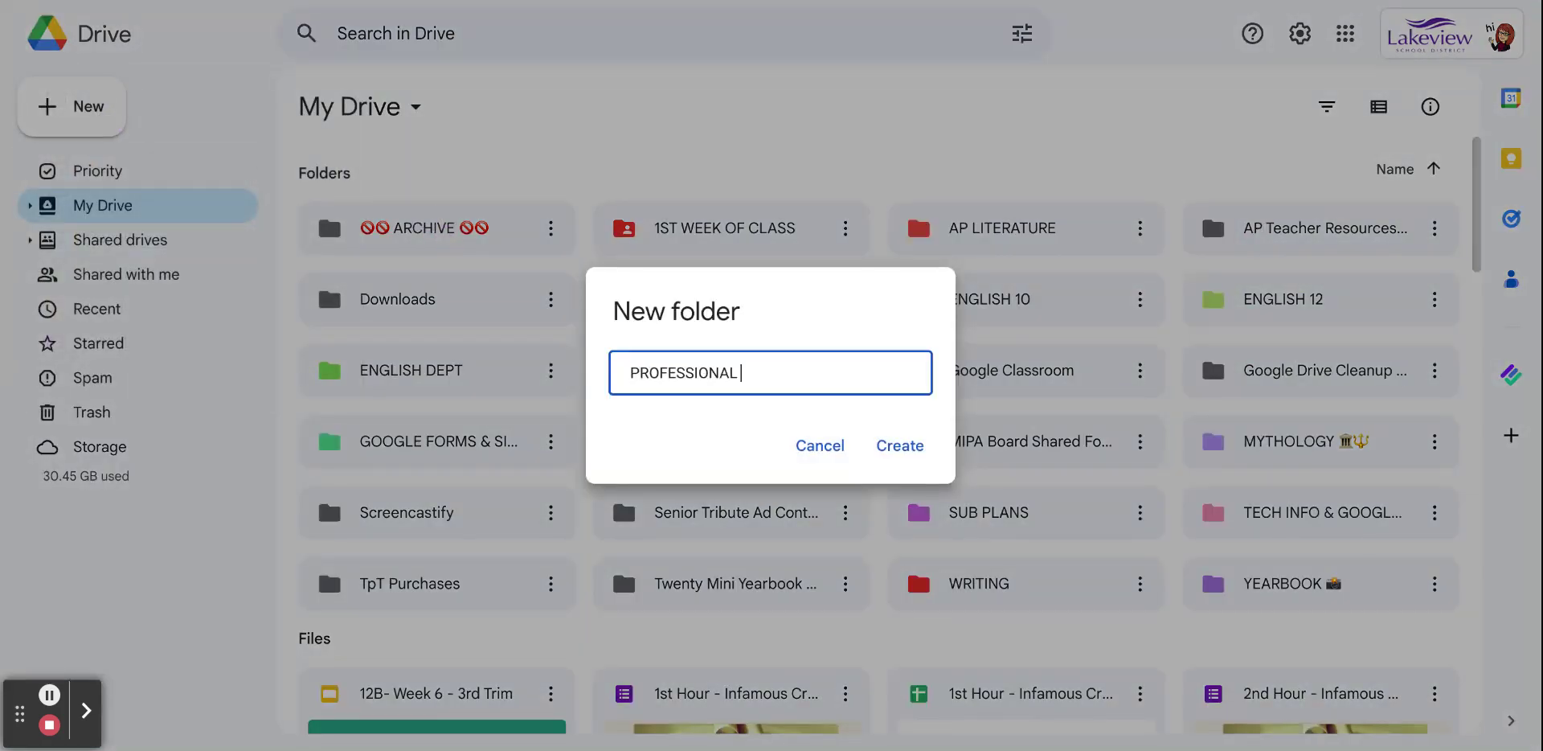
pyautogui.write('DEVELOPMENT 23-24')
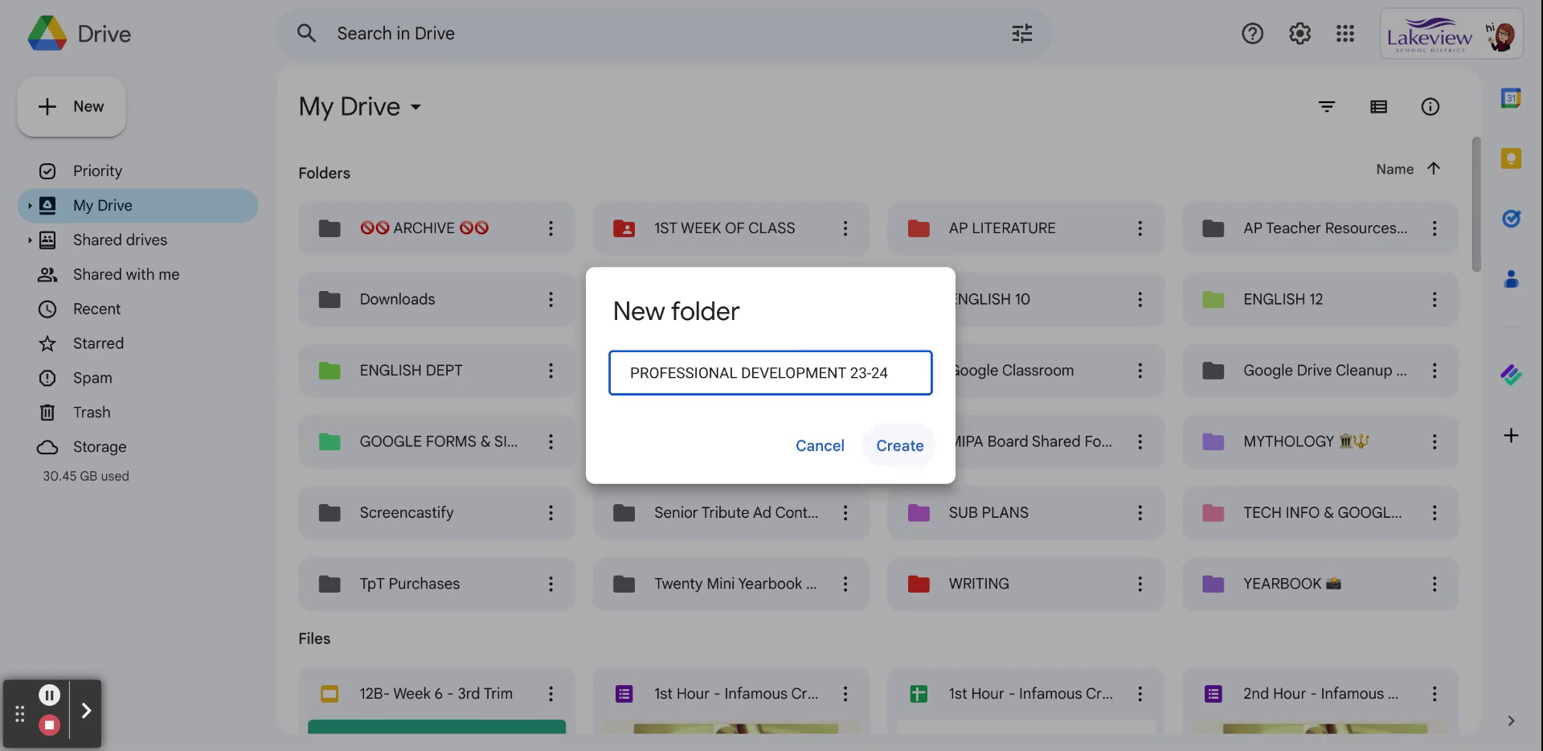
pyautogui.click(900, 445)
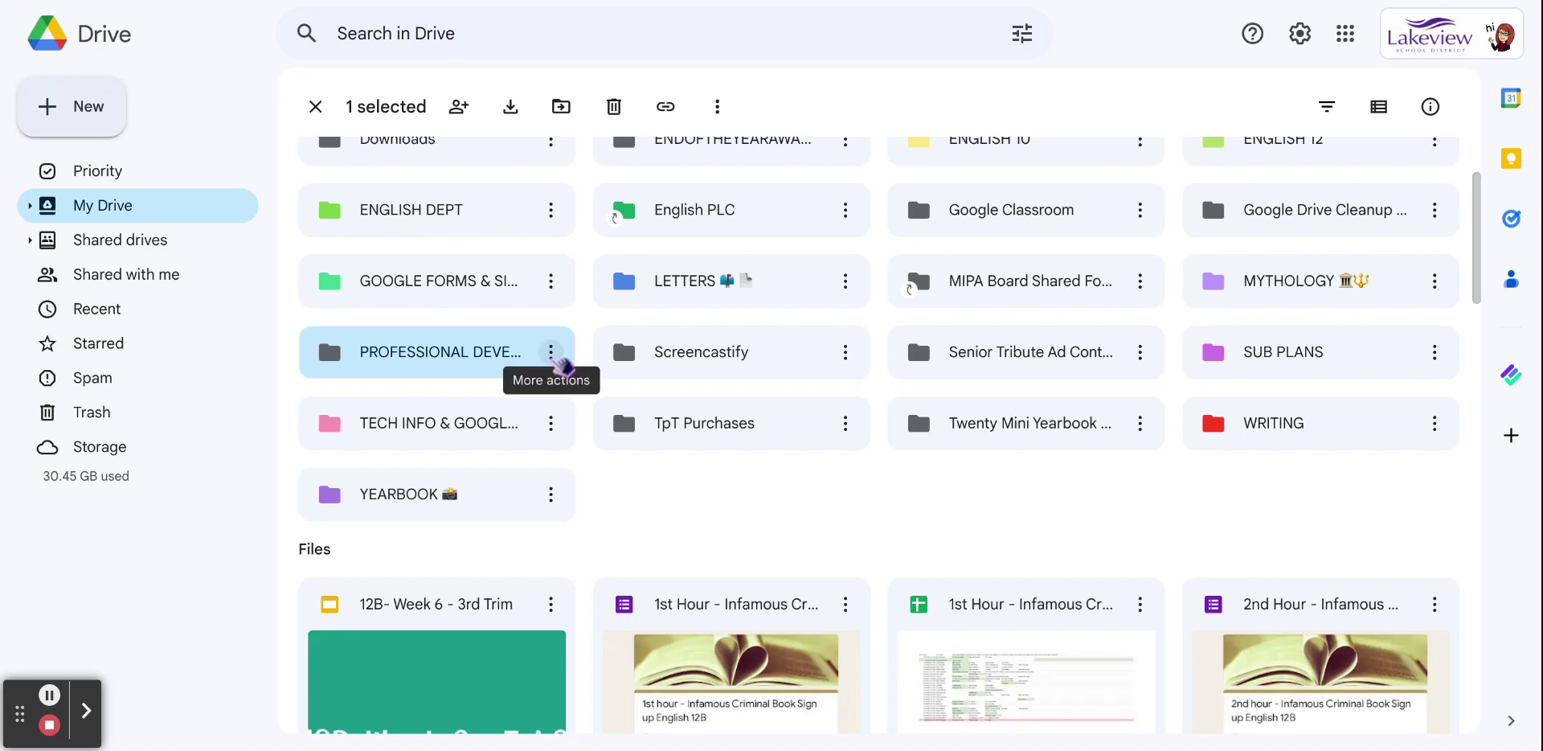
# Rename the PROFESSIONAL DEVELOPMENT 23-24 folder as PROF DEV 23-24
pyautogui.click(551, 351)
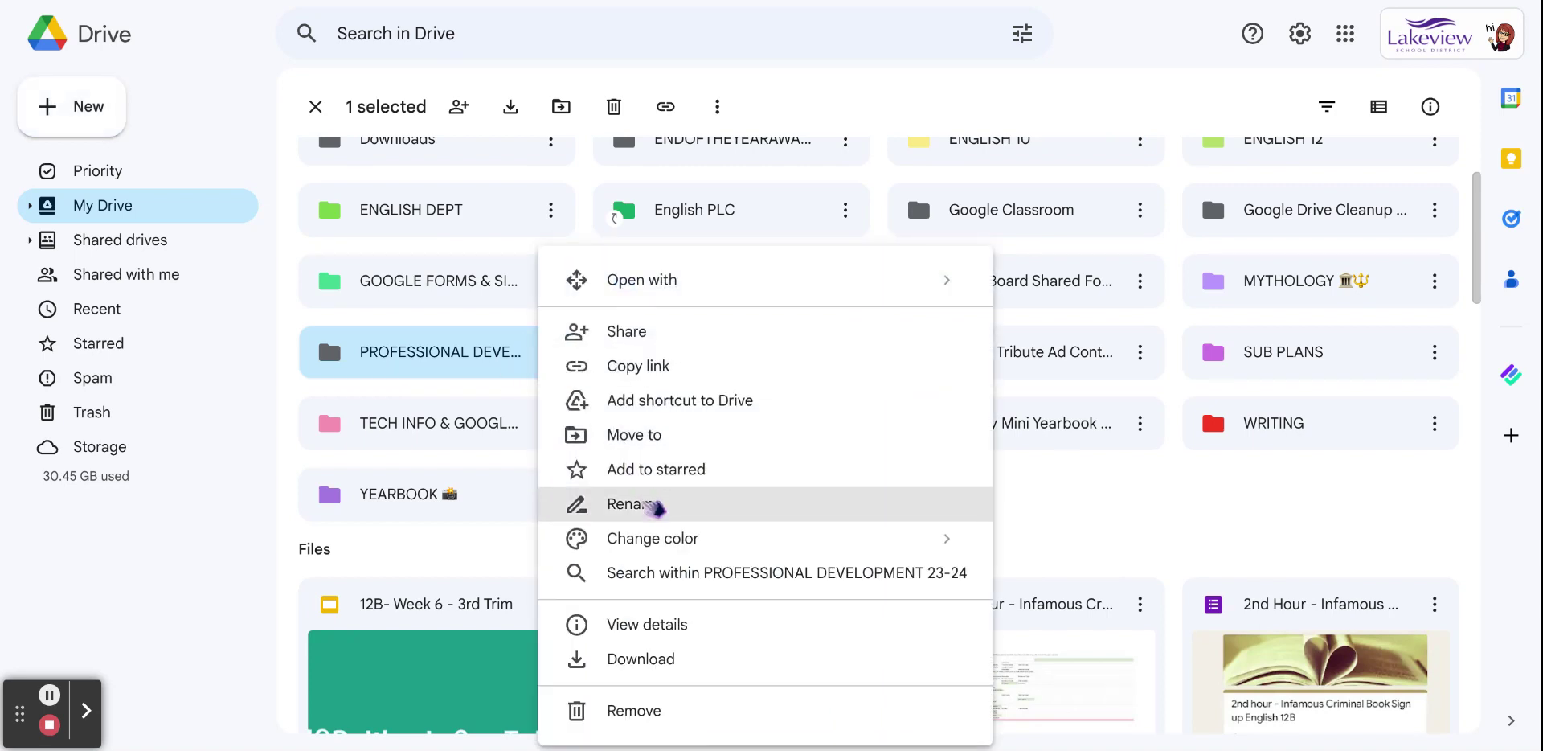
pyautogui.click(572, 504)
pyautogui.click(707, 376)
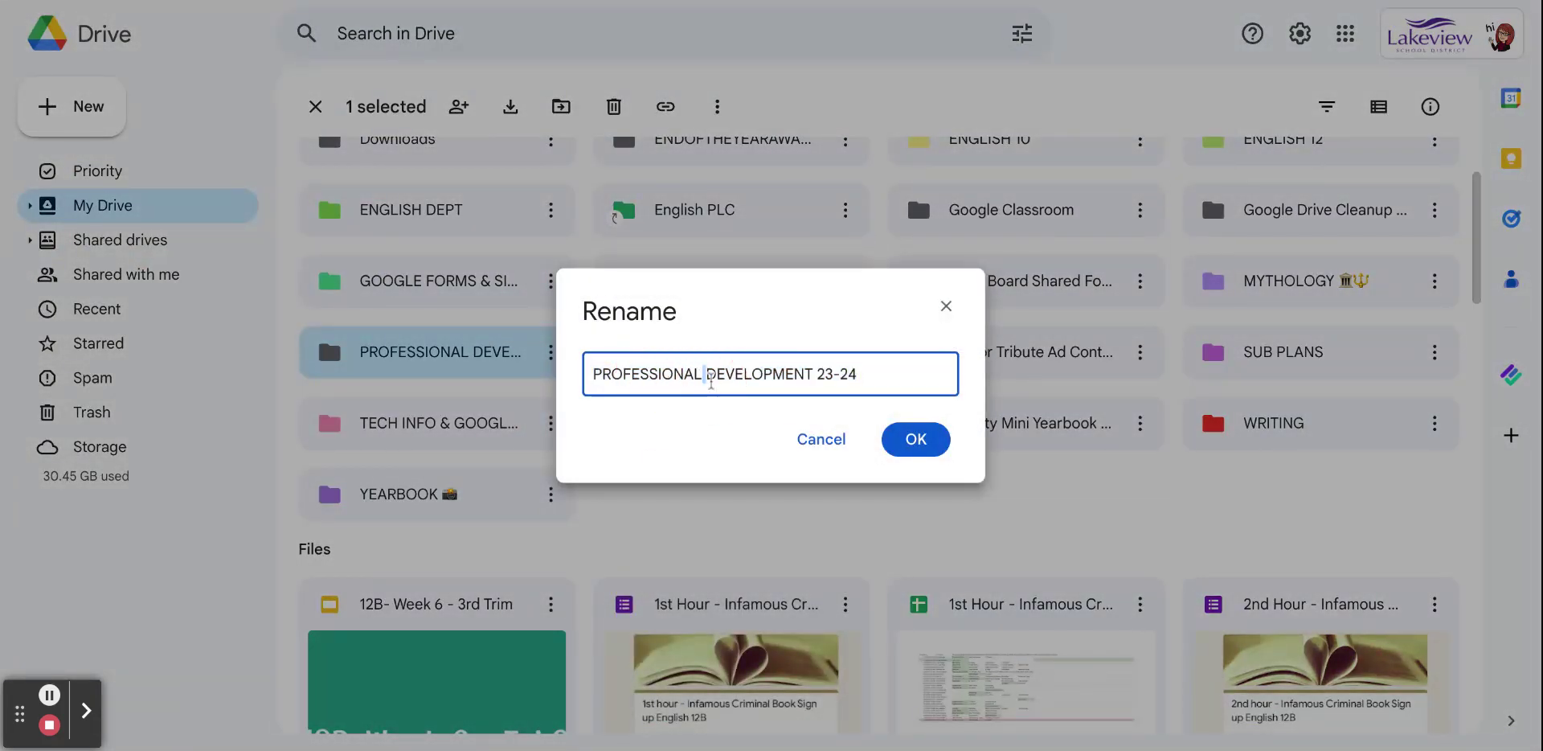
pyautogui.press('BackSpace')
pyautogui.press('BackSpace')
pyautogui.press('BackSpace')
pyautogui.press('BackSpace')
pyautogui.press('BackSpace')
pyautogui.press('BackSpace')
pyautogui.press('BackSpace')
pyautogui.press('BackSpace')
pyautogui.press('BackSpace')
pyautogui.press('BackSpace')
pyautogui.write('F')
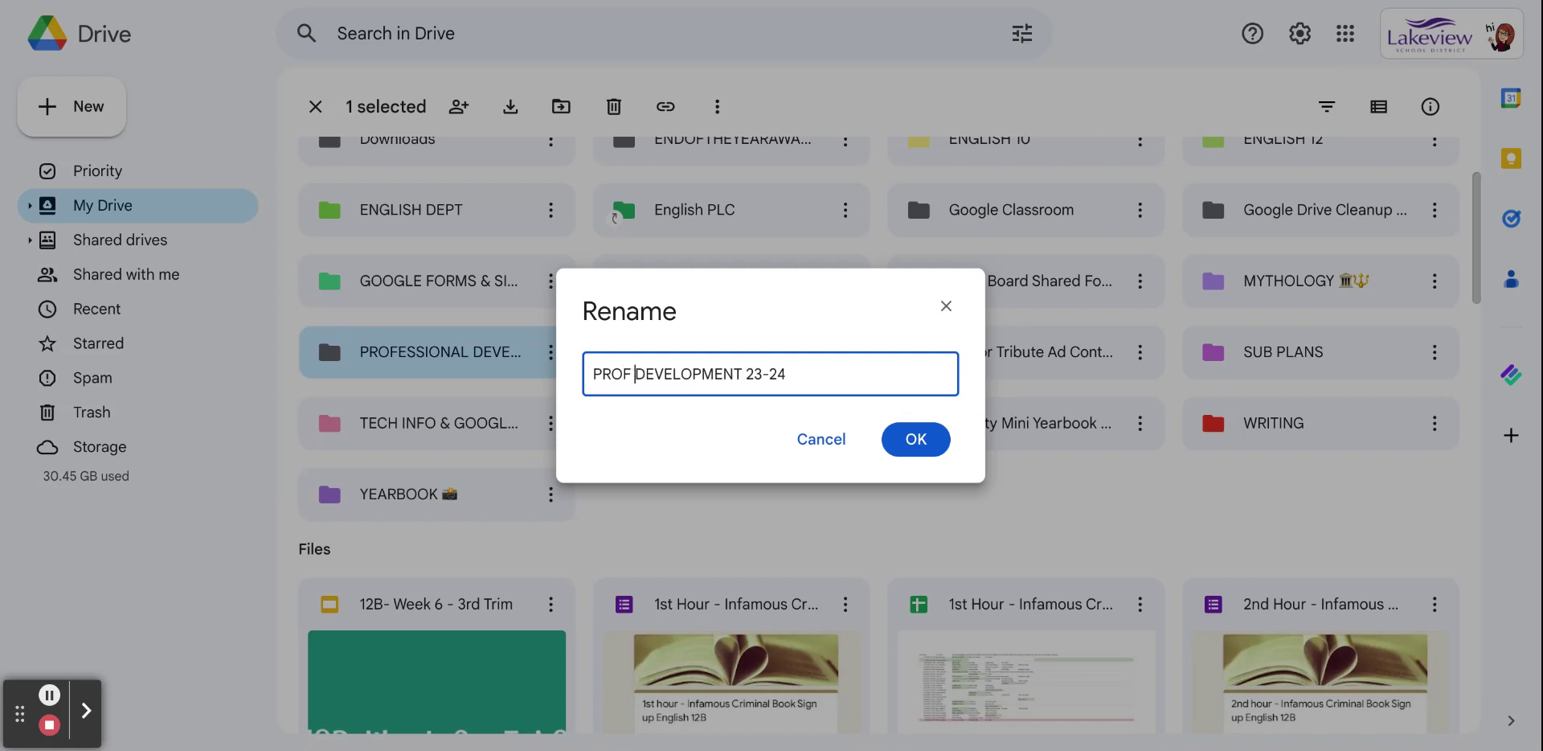
pyautogui.click(741, 374)
pyautogui.press('BackSpace')
pyautogui.press('BackSpace')
pyautogui.press('BackSpace')
pyautogui.press('BackSpace')
pyautogui.press('BackSpace')
pyautogui.press('BackSpace')
pyautogui.press('BackSpace')
pyautogui.press('BackSpace')
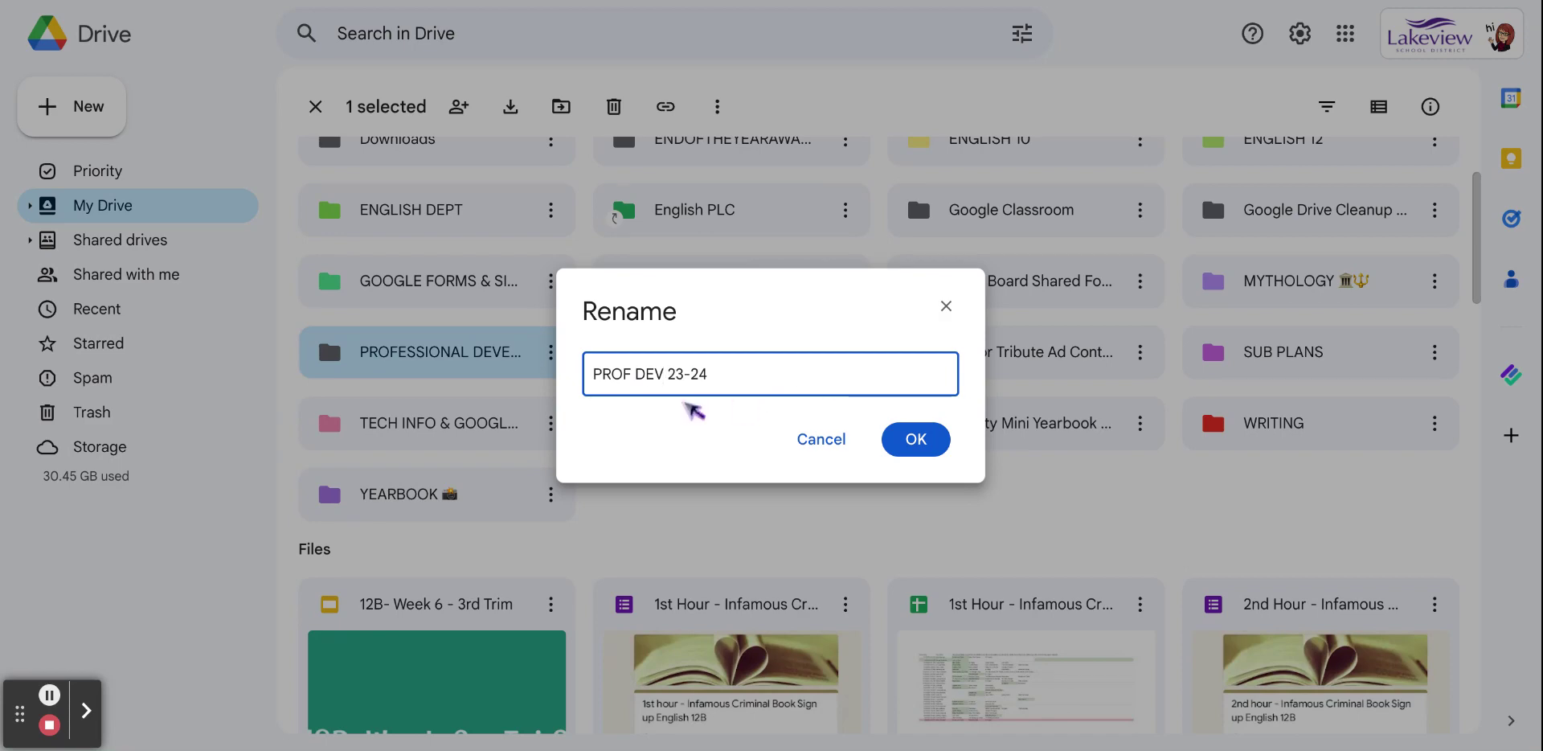
pyautogui.click(914, 440)
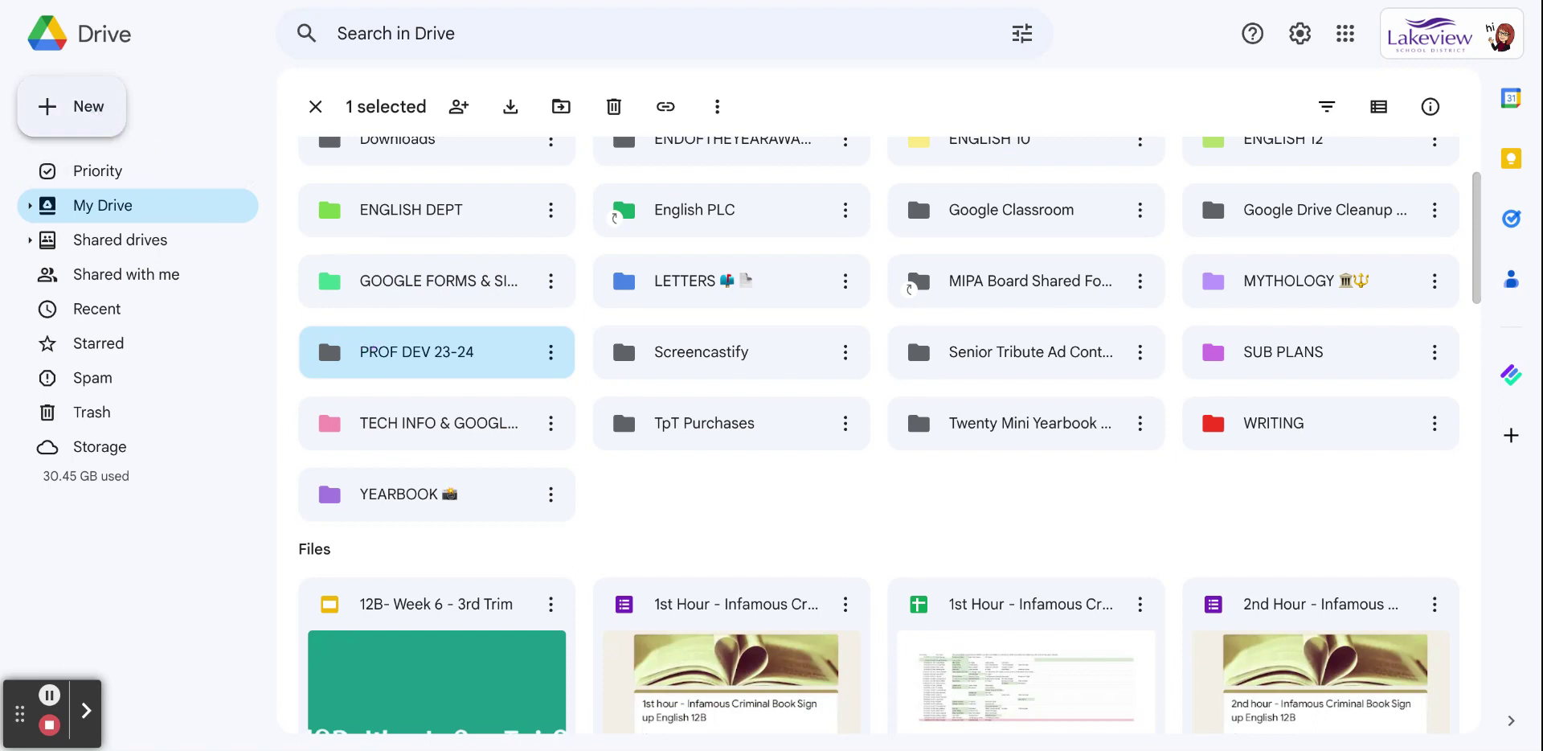
pyautogui.click(71, 106)
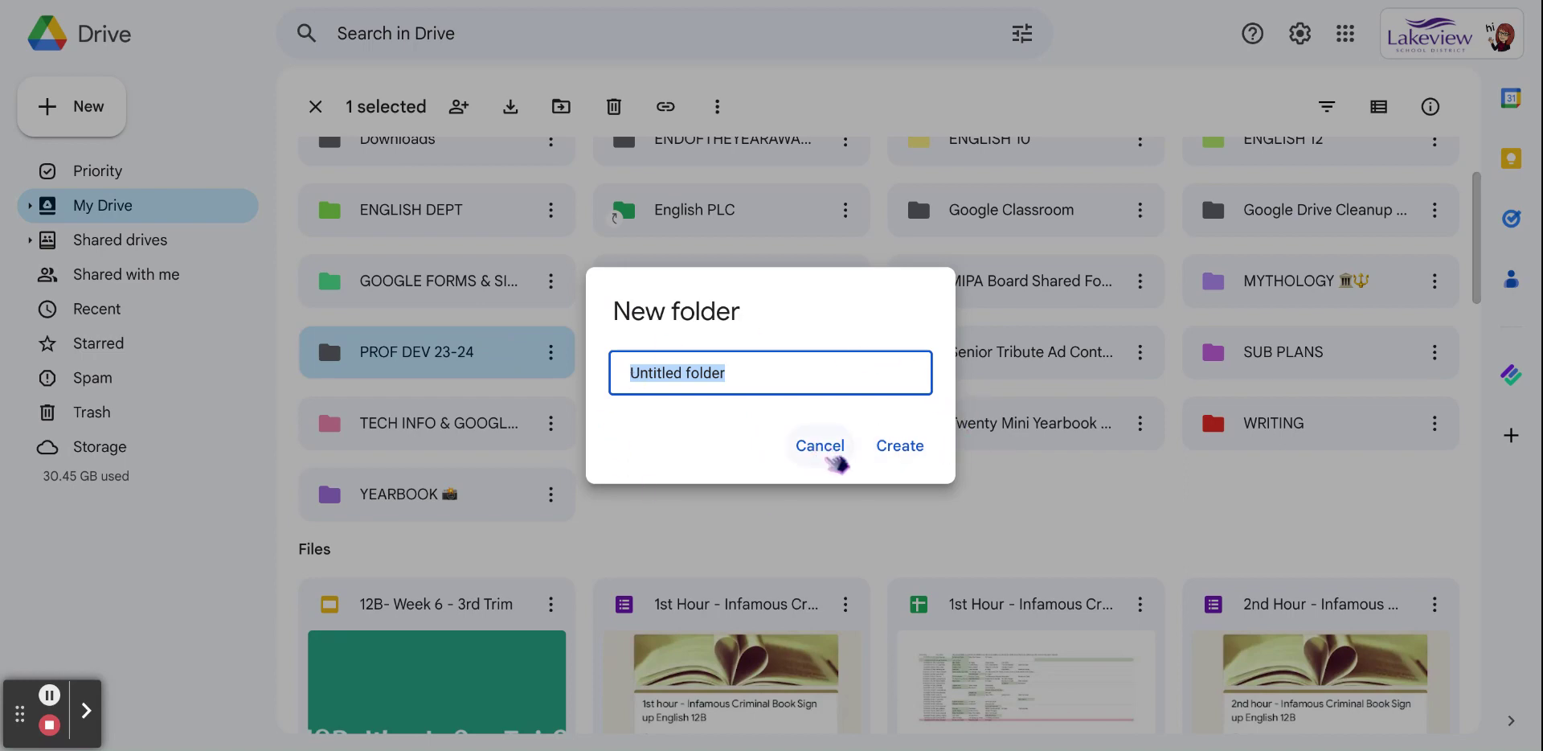
pyautogui.click(825, 453)
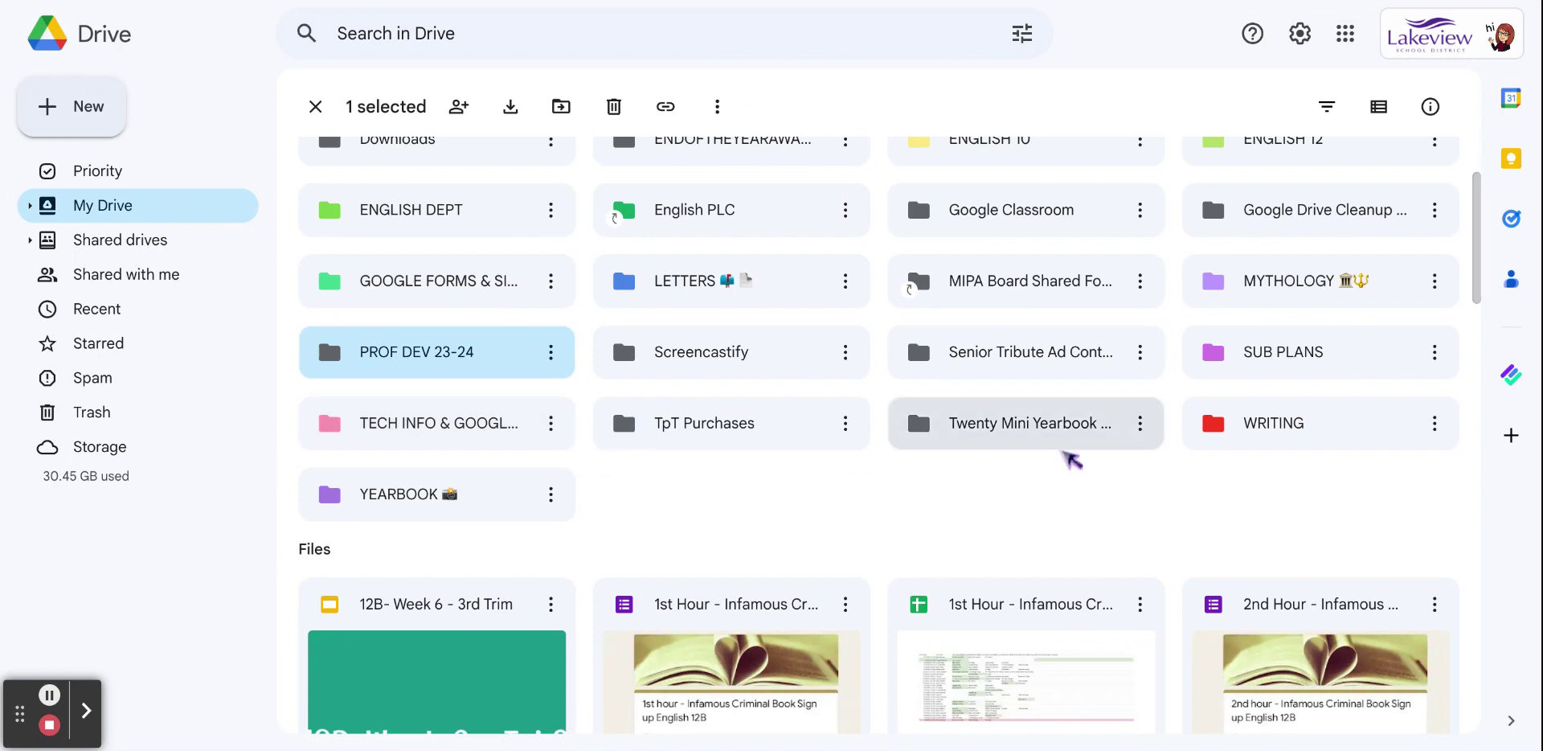
# Look inside the Google Classroom folder and return to My Drive
pyautogui.scroll(1, 1213, 482)
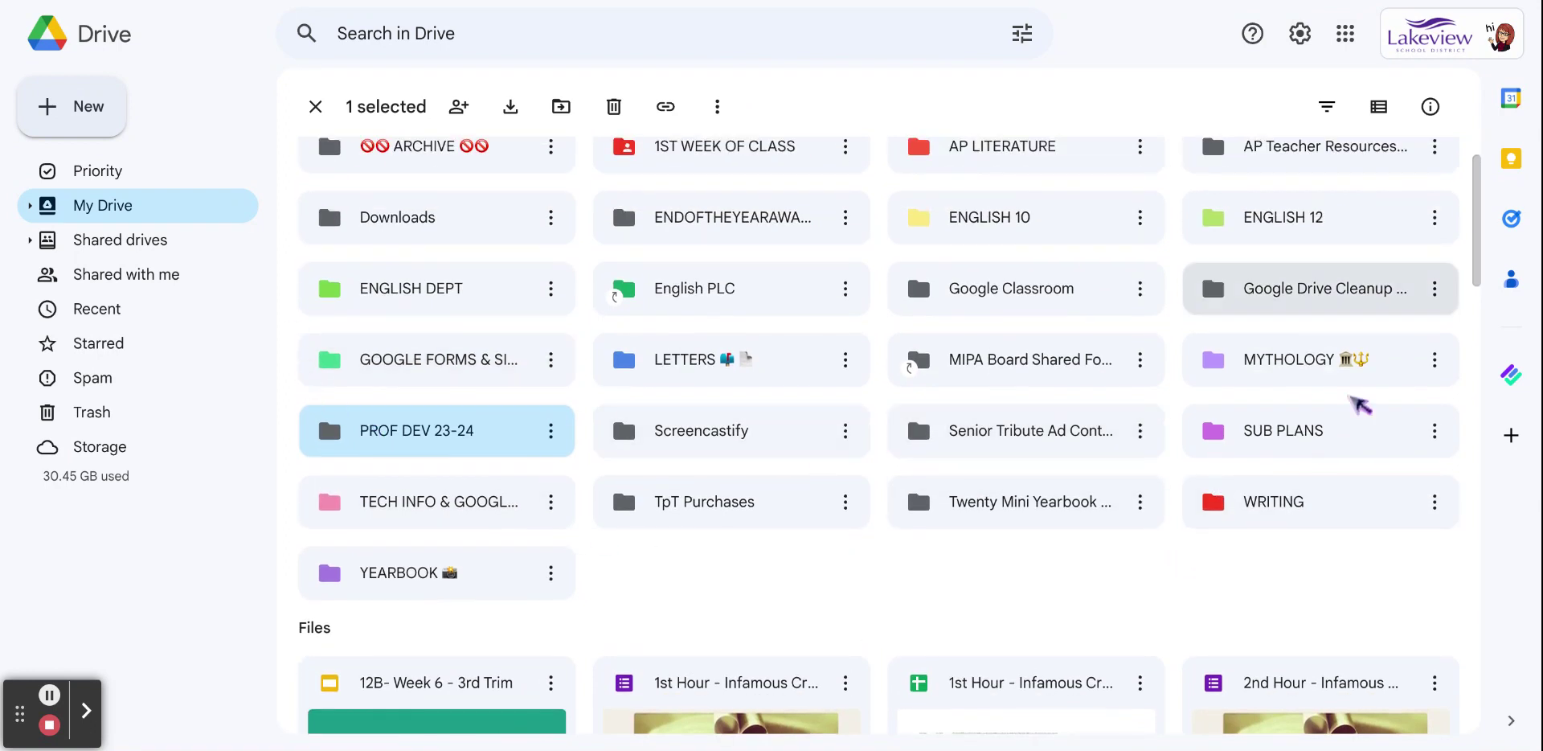
pyautogui.scroll(1, 1094, 479)
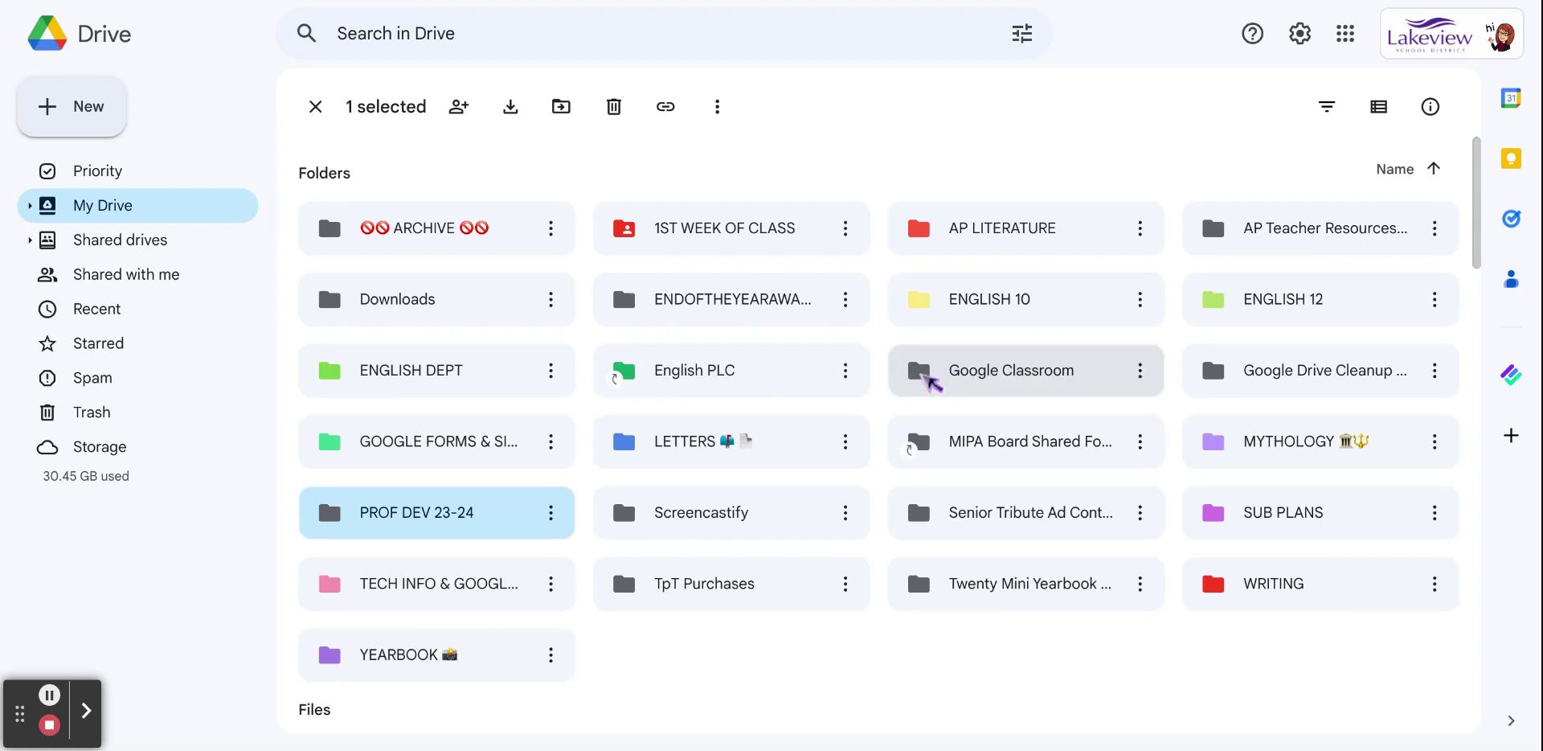
pyautogui.click(925, 375)
pyautogui.doubleClick(1000, 378)
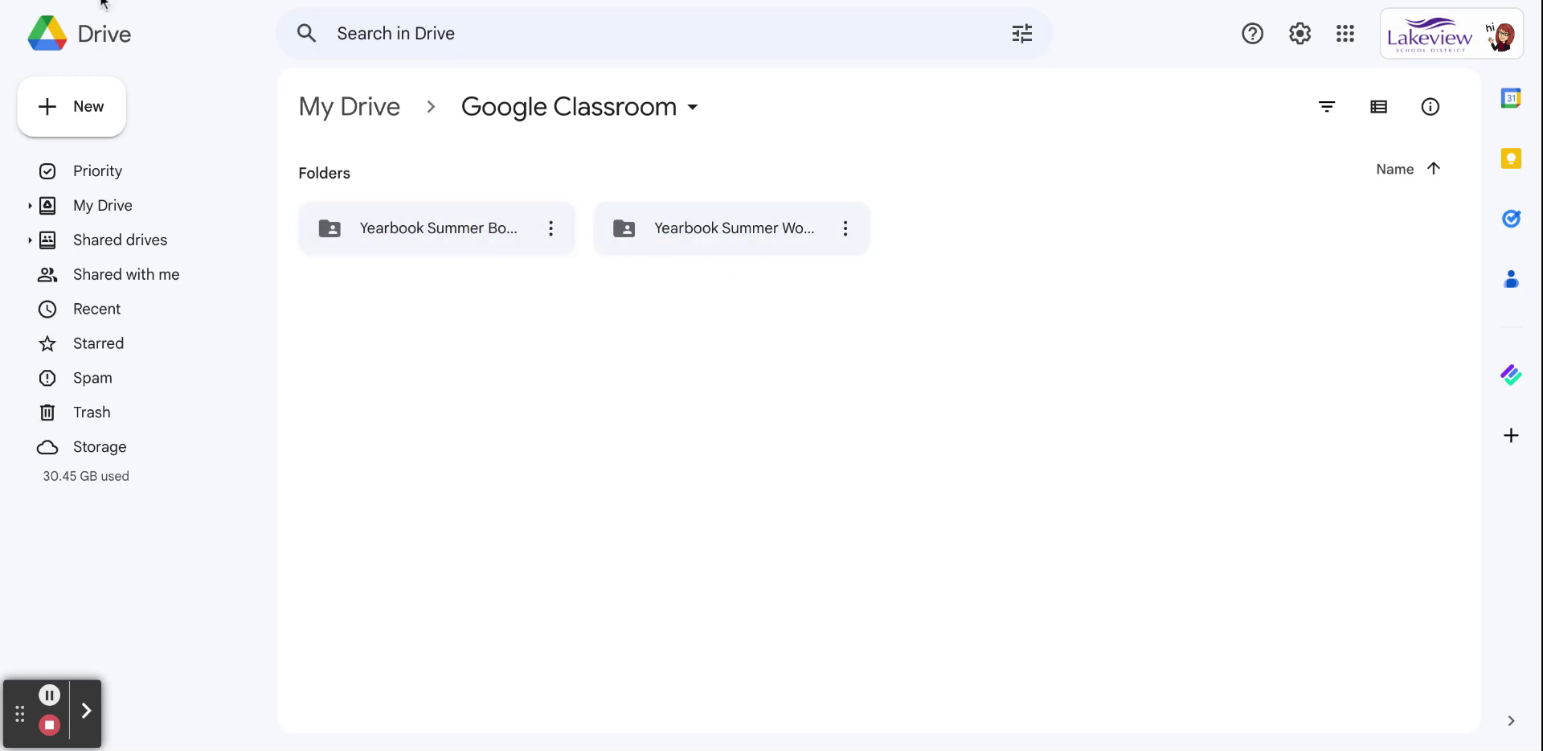
pyautogui.click(101, 2)
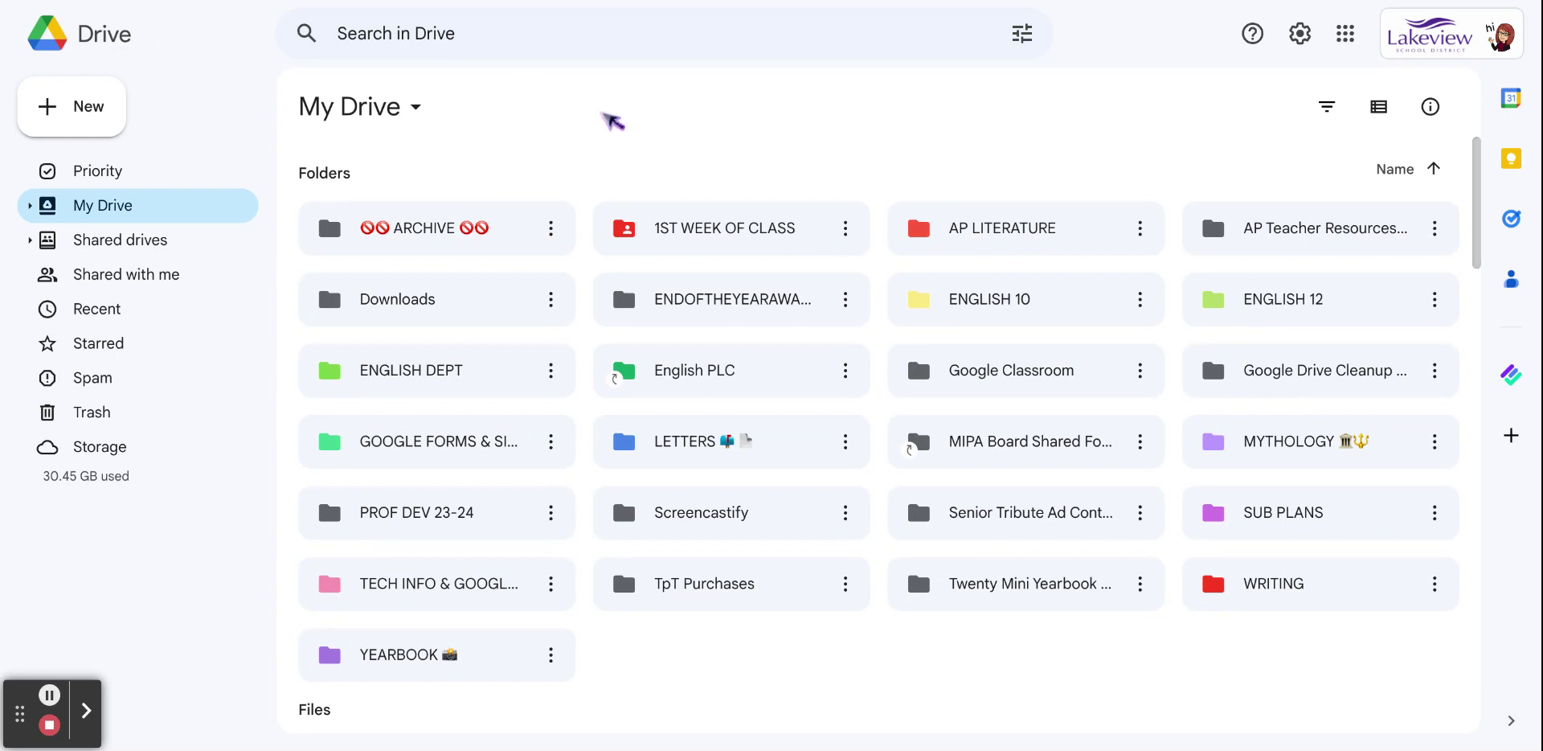